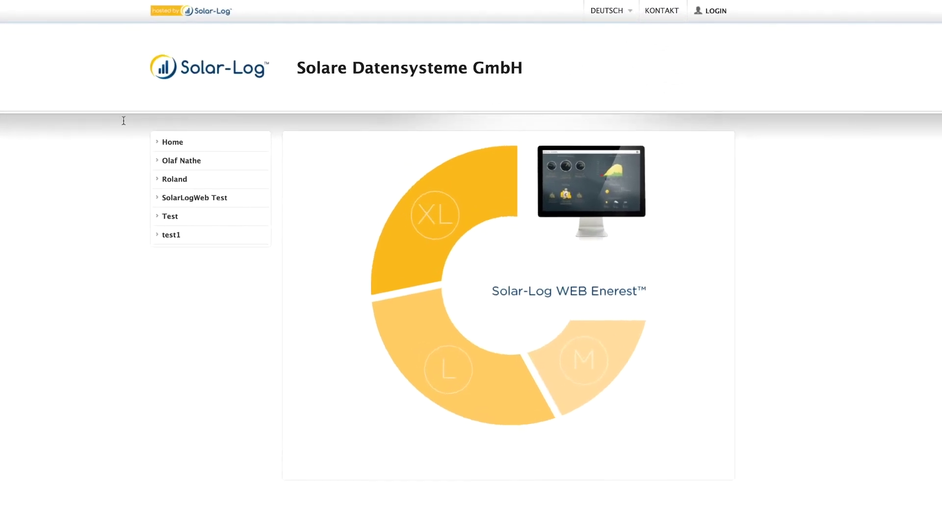
# Log in to the portal by filling in the saved username and account password
pyautogui.click(716, 11)
pyautogui.click(679, 49)
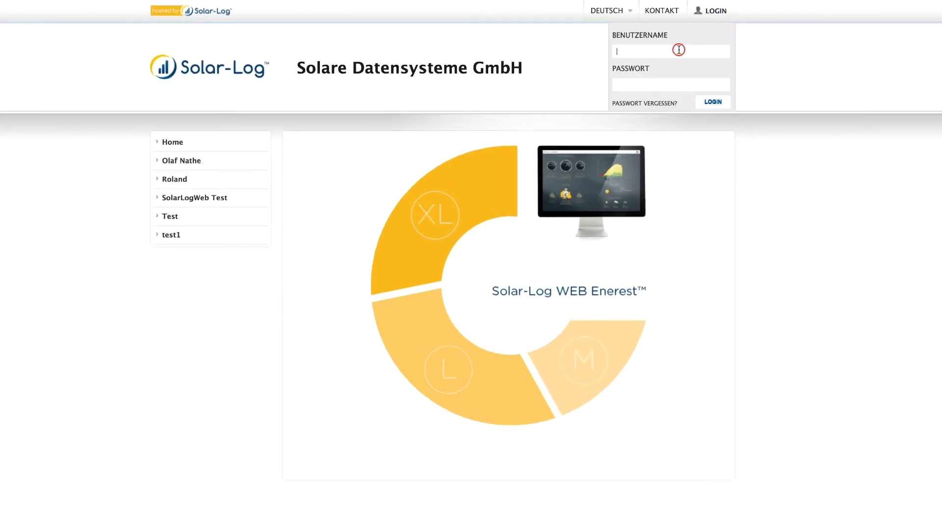
pyautogui.write('a')
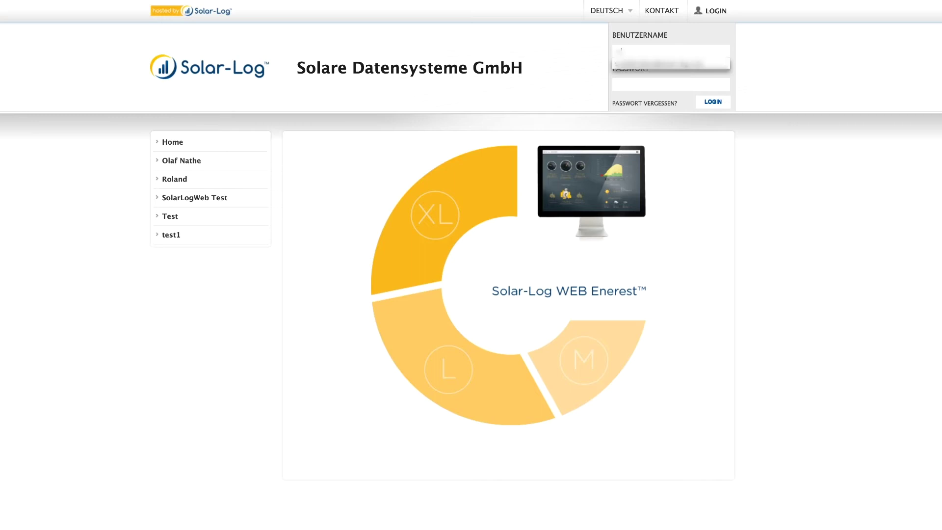
pyautogui.press('Down')
pyautogui.press('Return')
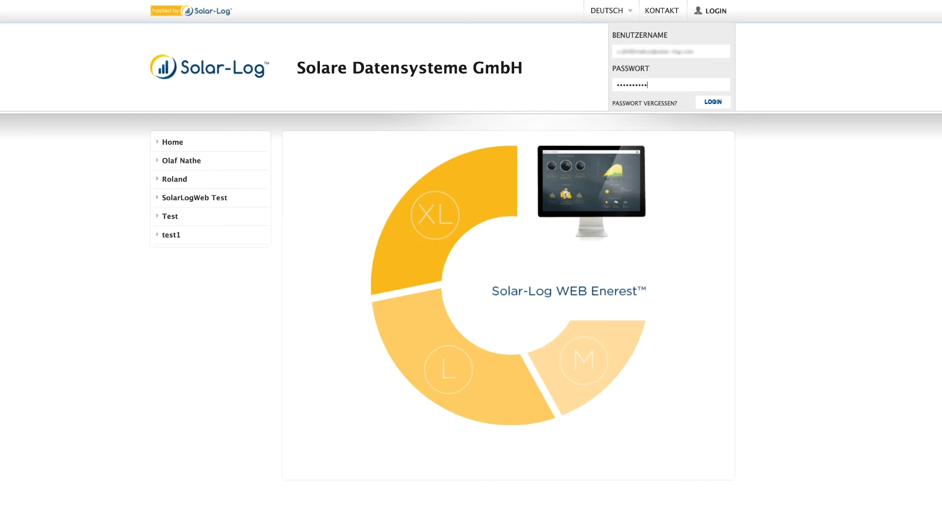
pyautogui.press('Return')
# Start adding a new plant under Anlagen ohne Gruppe in the administration, with installation type Neuen Solar-Log anlegen (manuell)
pyautogui.click(553, 15)
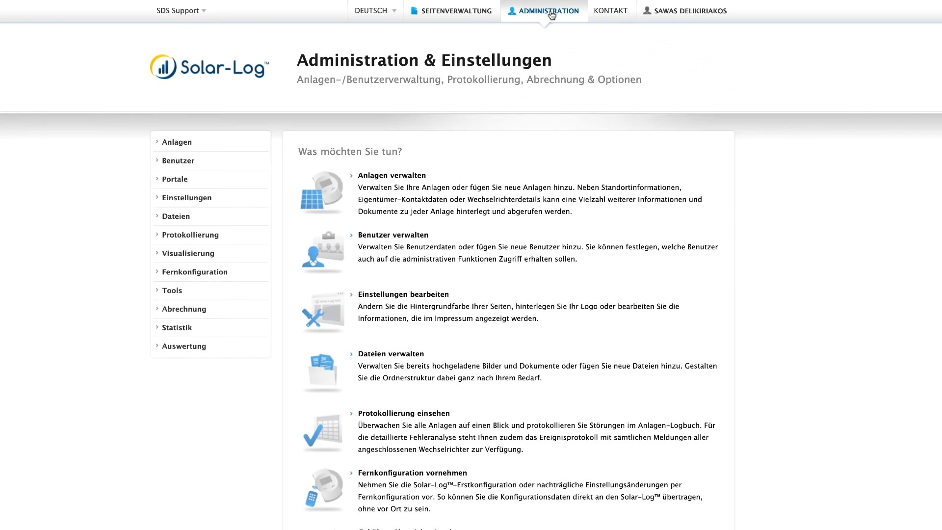
pyautogui.click(471, 191)
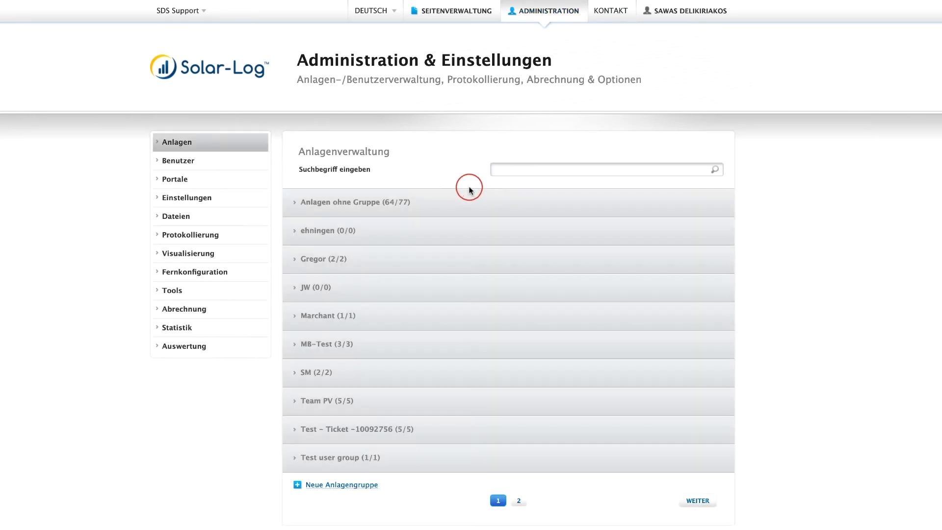
pyautogui.click(459, 202)
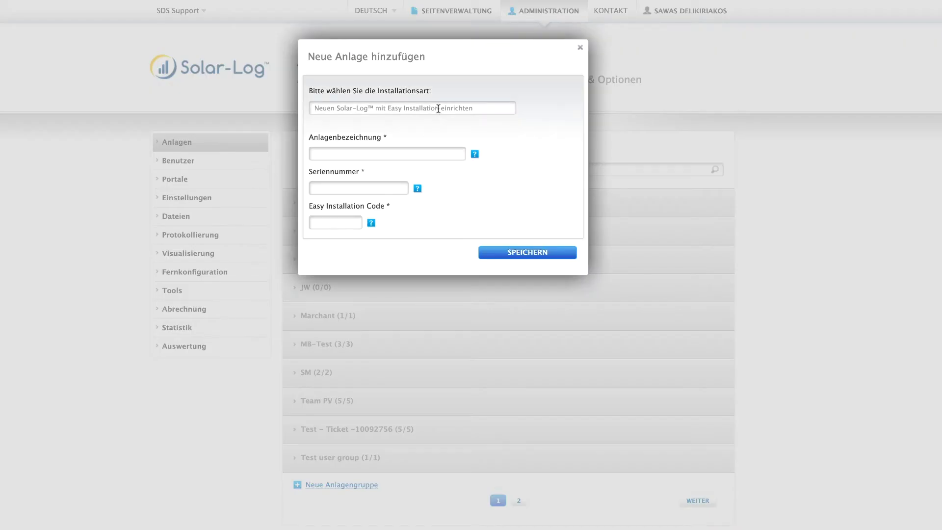
pyautogui.click(438, 108)
pyautogui.click(410, 149)
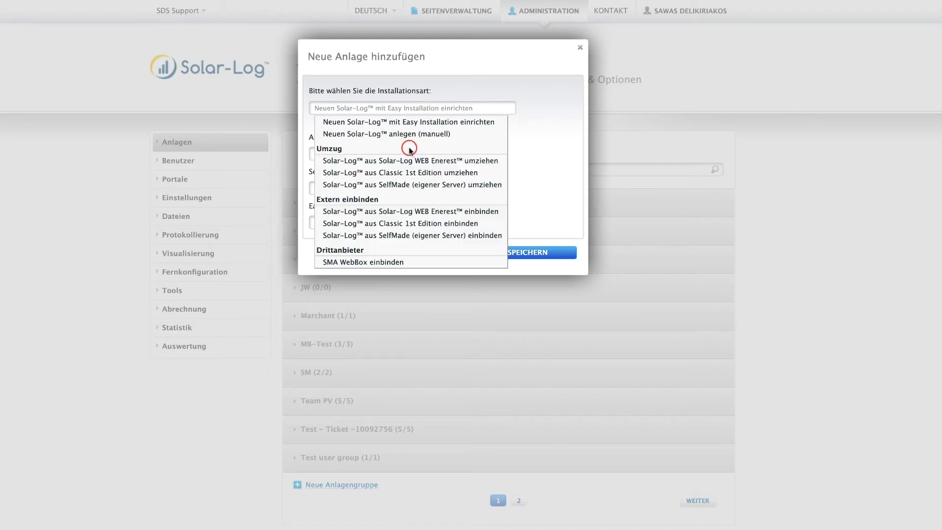
pyautogui.click(416, 137)
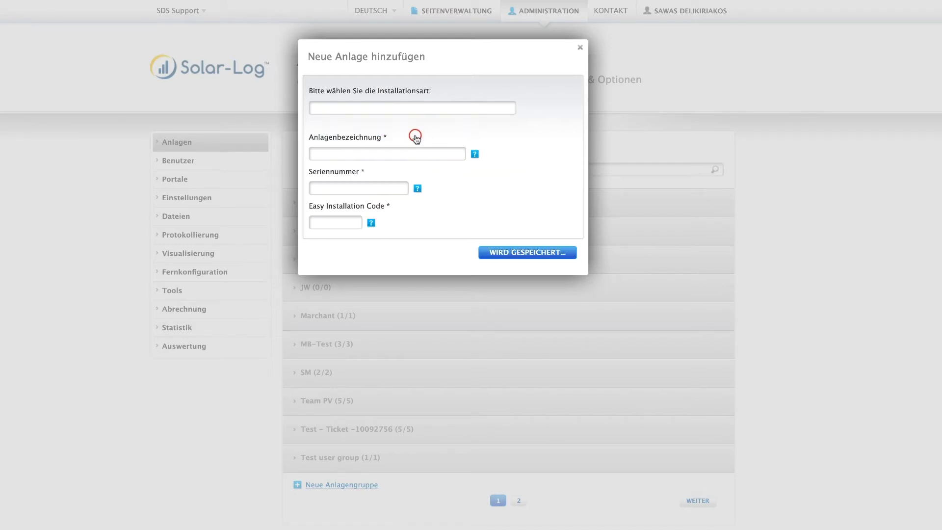
# Name the new plant Schulung SDS, enter serial number 817091386 and save it
pyautogui.click(387, 151)
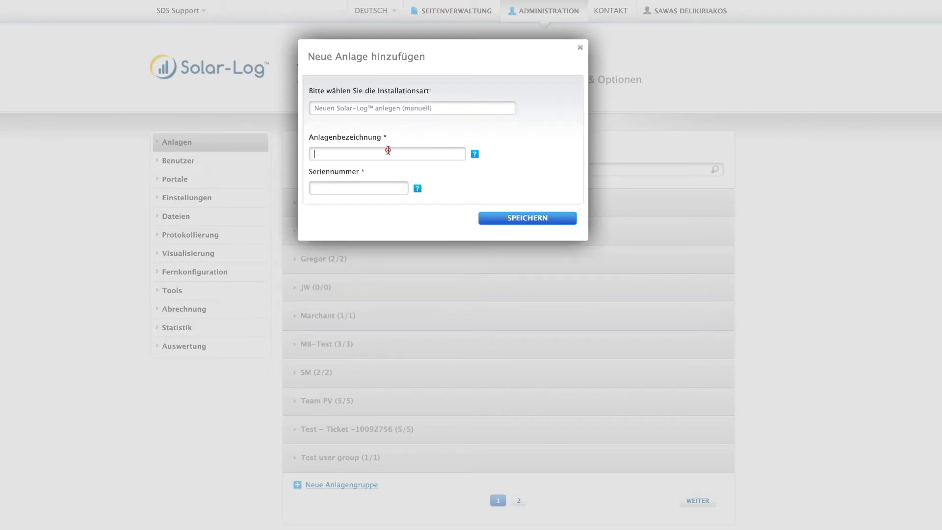
pyautogui.write('Schulung SDS')
pyautogui.click(361, 186)
pyautogui.write('817091386')
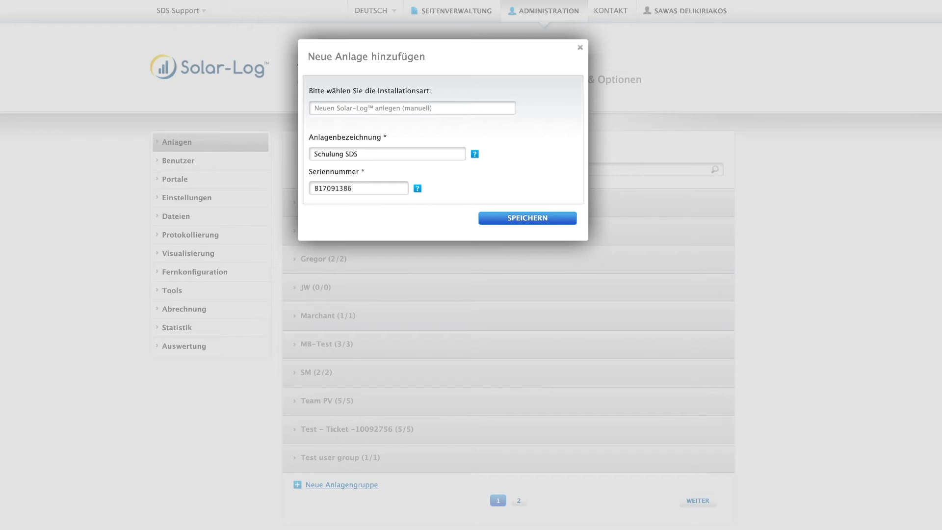
pyautogui.click(528, 219)
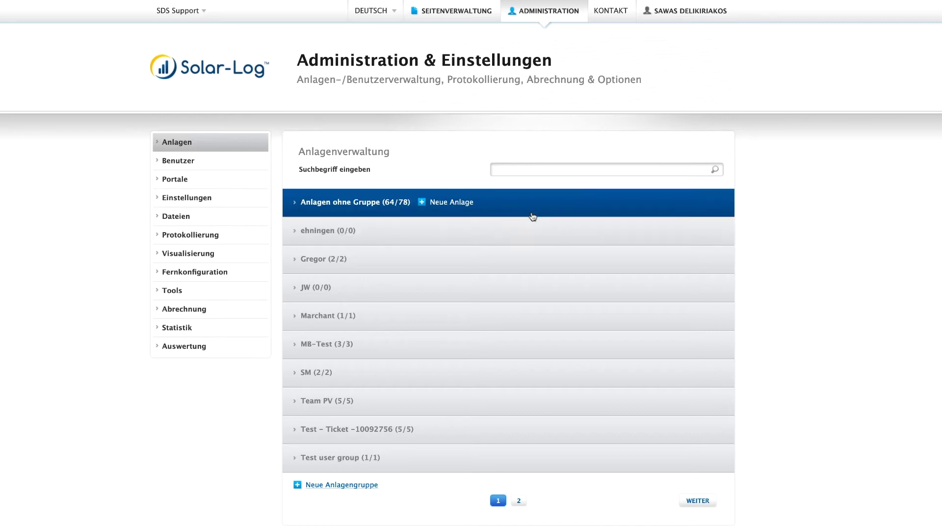
# Search the plant administration for "schu" and open the Schulung SDS plant for editing
pyautogui.click(543, 208)
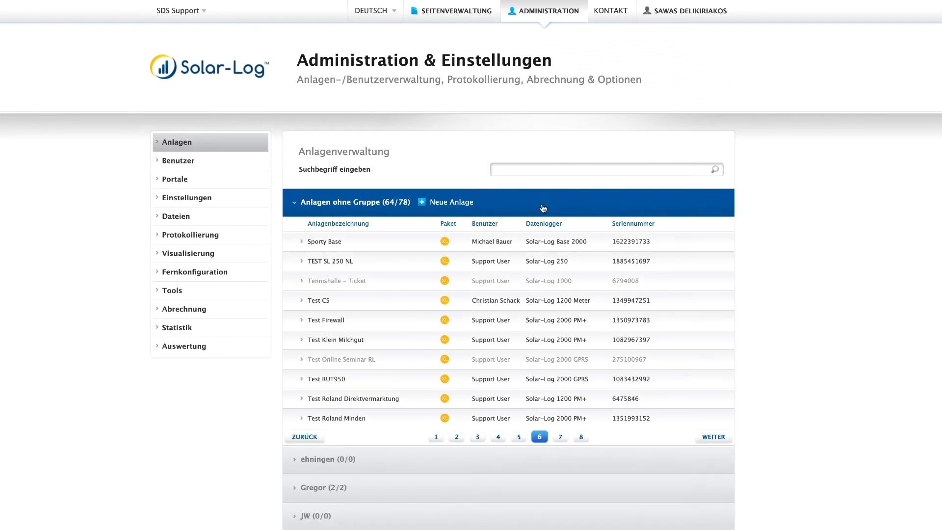
pyautogui.click(555, 170)
pyautogui.write('schu')
# Fill in the plant location's street, house number, postal code and town, and set the country to Germany / Deutschland
pyautogui.scroll(-2, 607, 204)
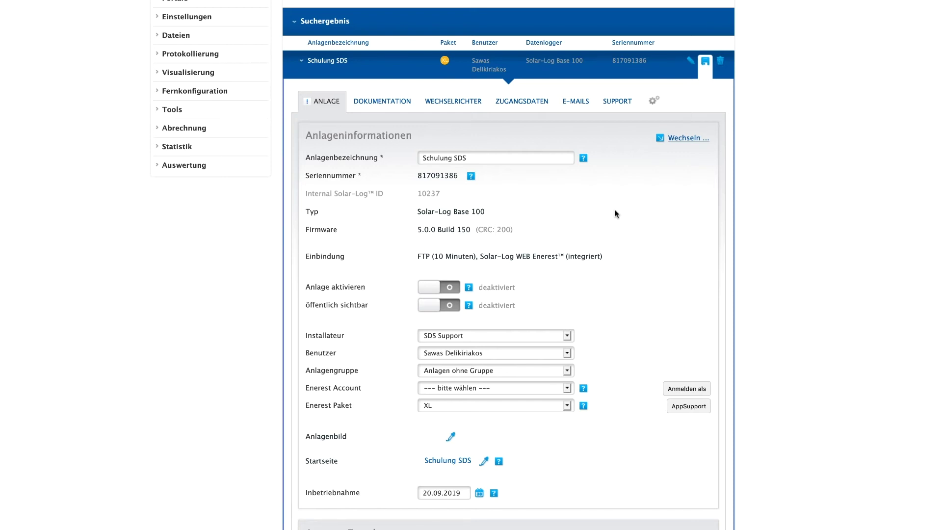
pyautogui.scroll(-5, 615, 211)
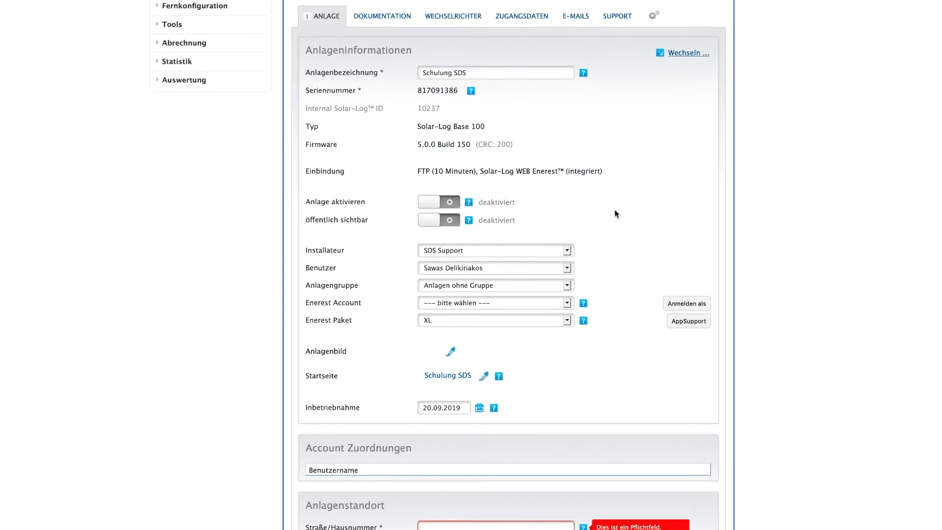
pyautogui.scroll(-2, 615, 214)
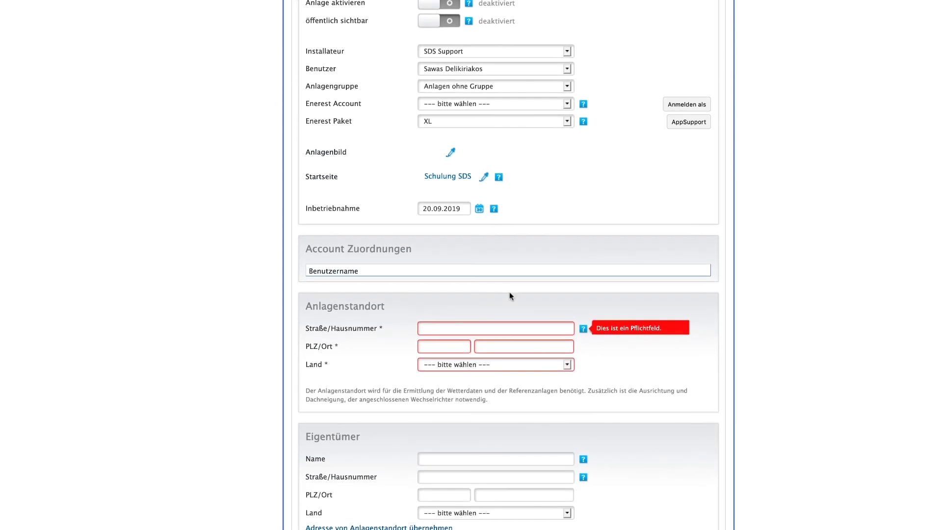
pyautogui.click(467, 329)
pyautogui.write('Fuh')
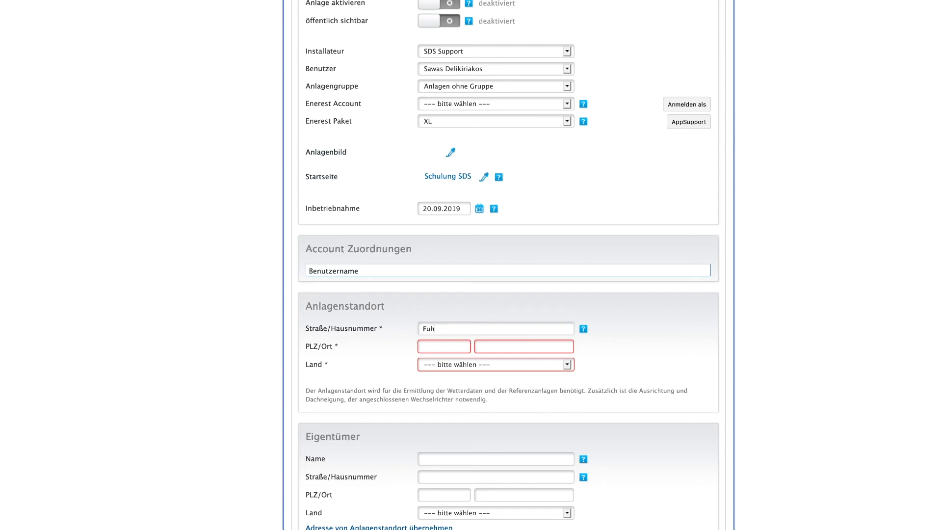
pyautogui.write('rmannstr. 9')
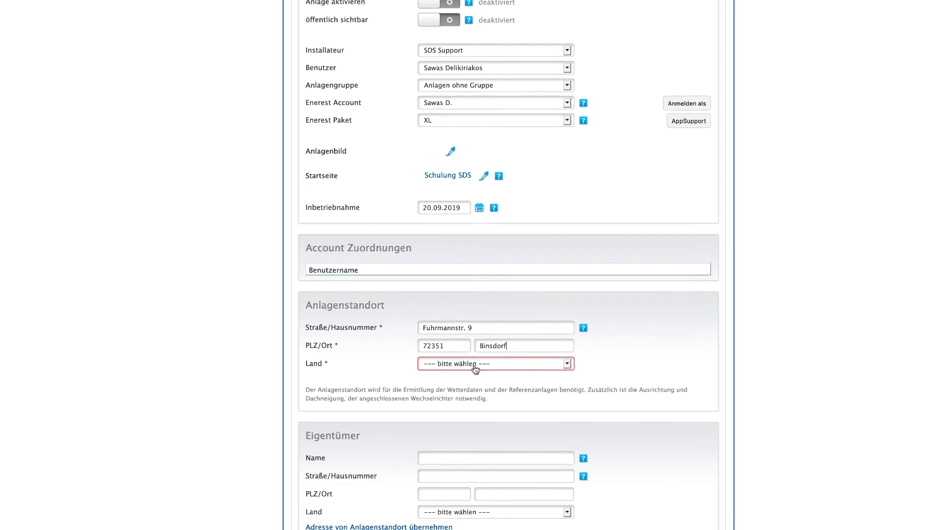
pyautogui.click(478, 364)
pyautogui.write('ger')
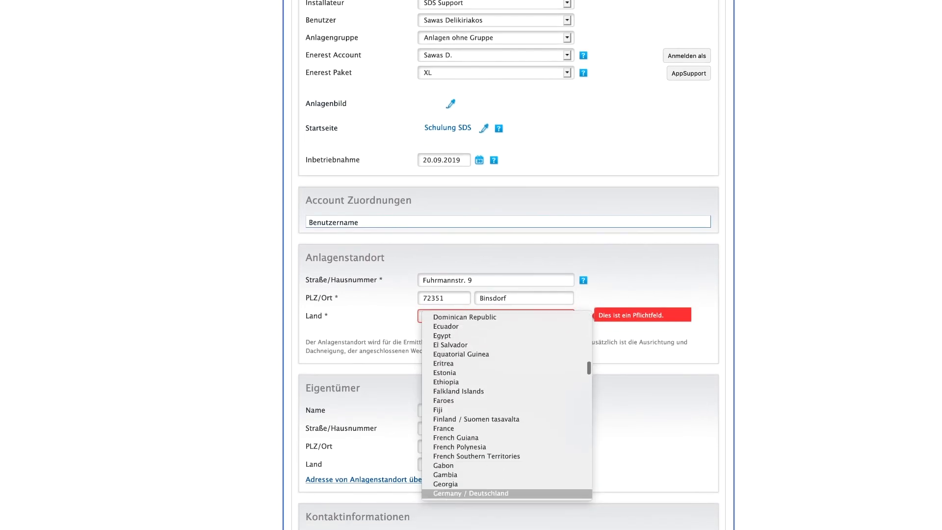
pyautogui.click(501, 493)
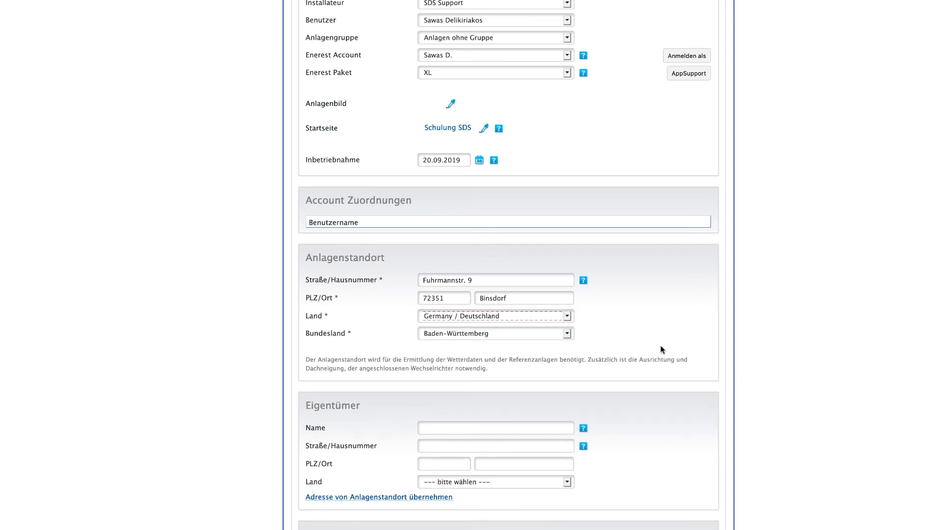
# Copy the plant location's address to the owner section and enter Solare Datensysteme GMBH as the owner's name
pyautogui.click(376, 496)
pyautogui.scroll(-8, 374, 499)
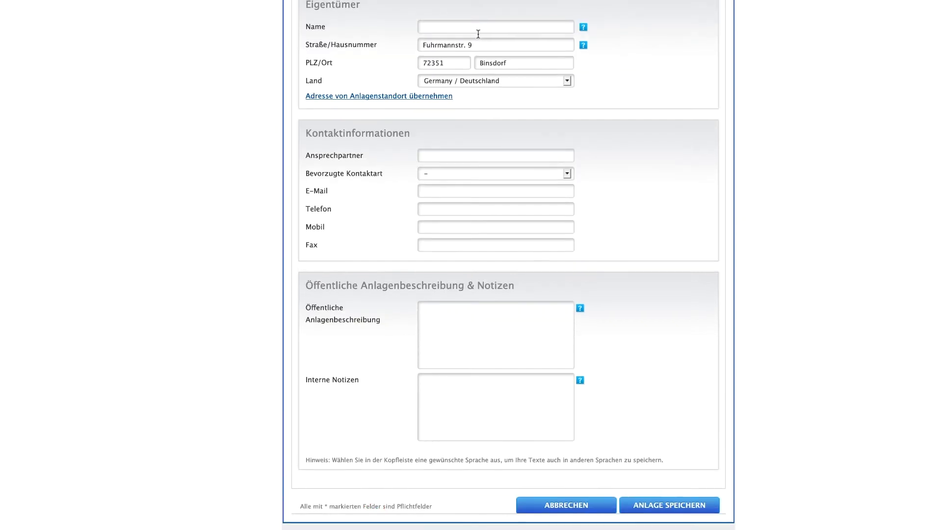
pyautogui.scroll(2, 480, 50)
pyautogui.click(477, 65)
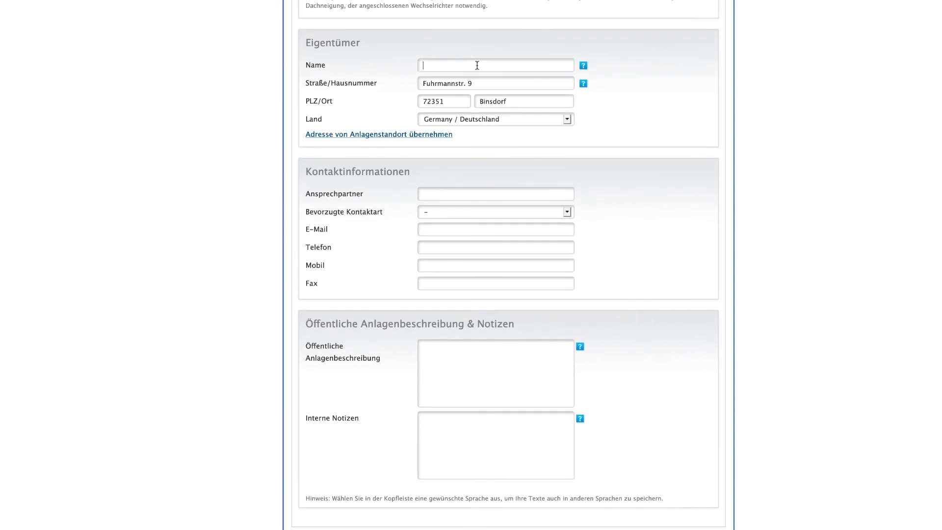
pyautogui.write('Solare Datensysteme GMBH')
# Activate the Schulung SDS plant, acknowledge the billing notice and save the plant
pyautogui.scroll(5, 666, 215)
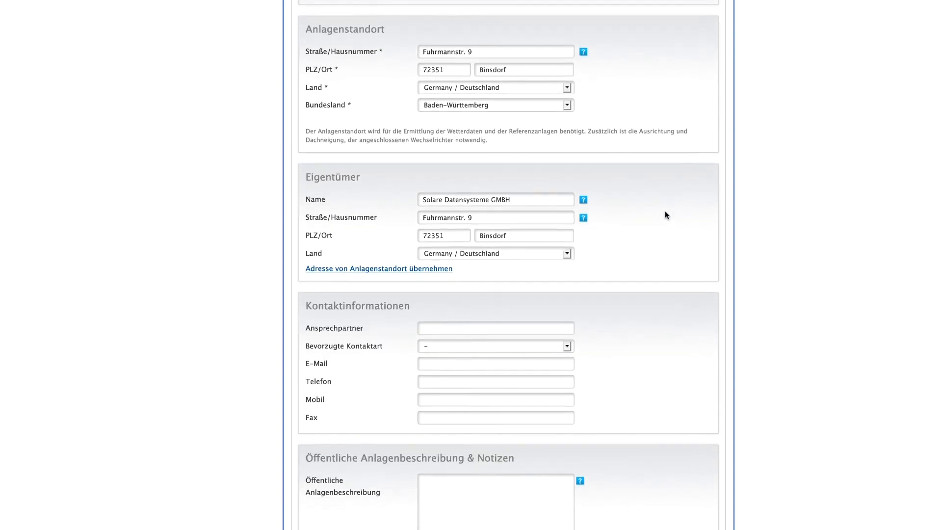
pyautogui.scroll(2, 665, 215)
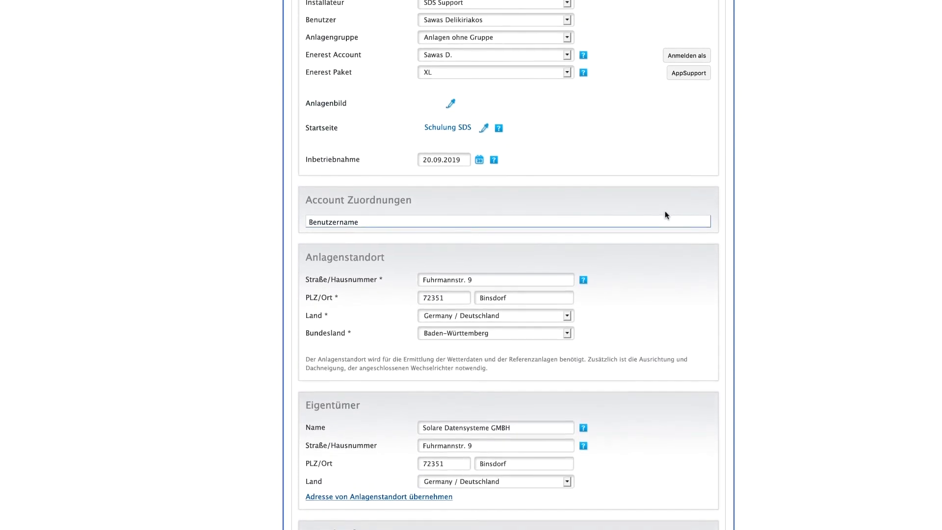
pyautogui.scroll(4, 666, 229)
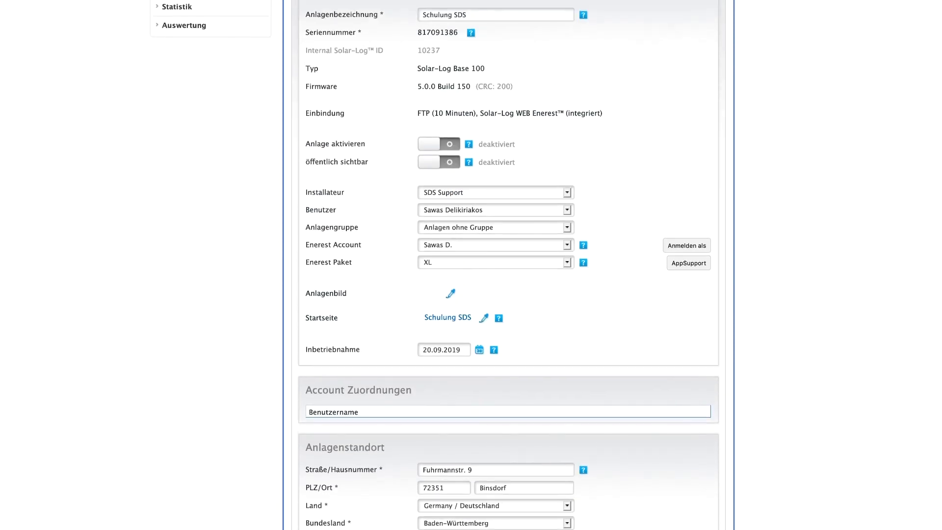
pyautogui.click(434, 144)
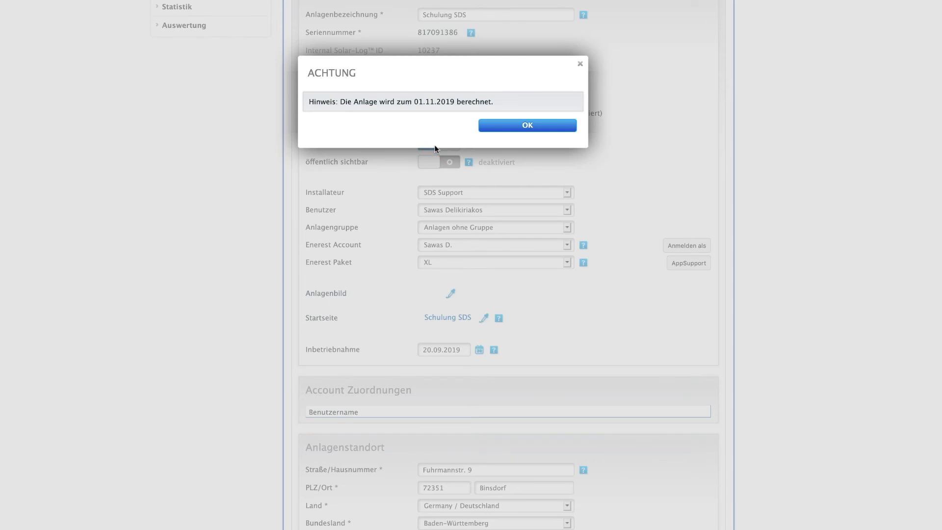
pyautogui.click(530, 126)
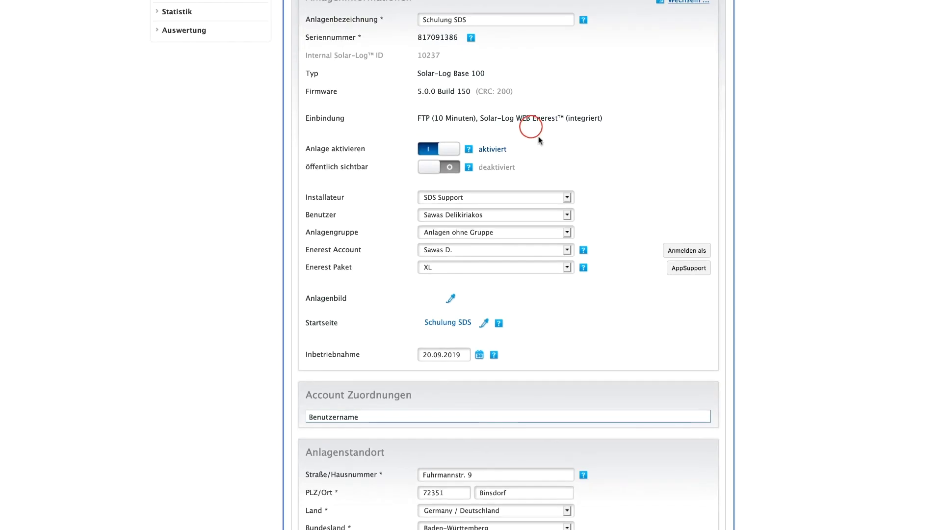
pyautogui.scroll(-3, 588, 246)
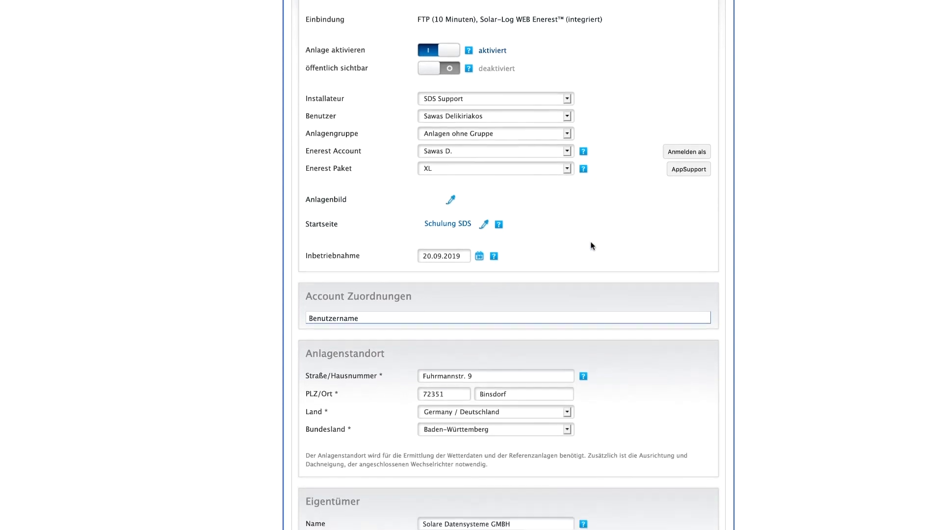
pyautogui.scroll(-12, 587, 239)
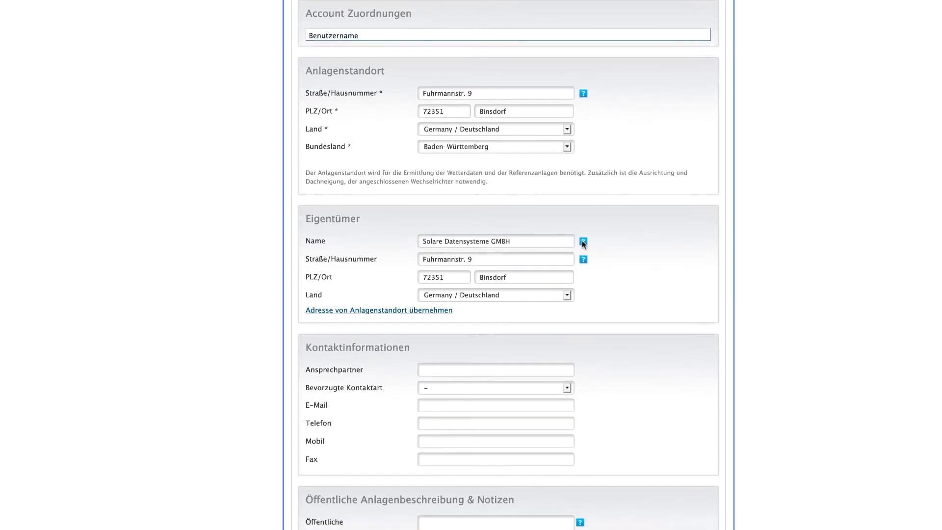
pyautogui.click(655, 506)
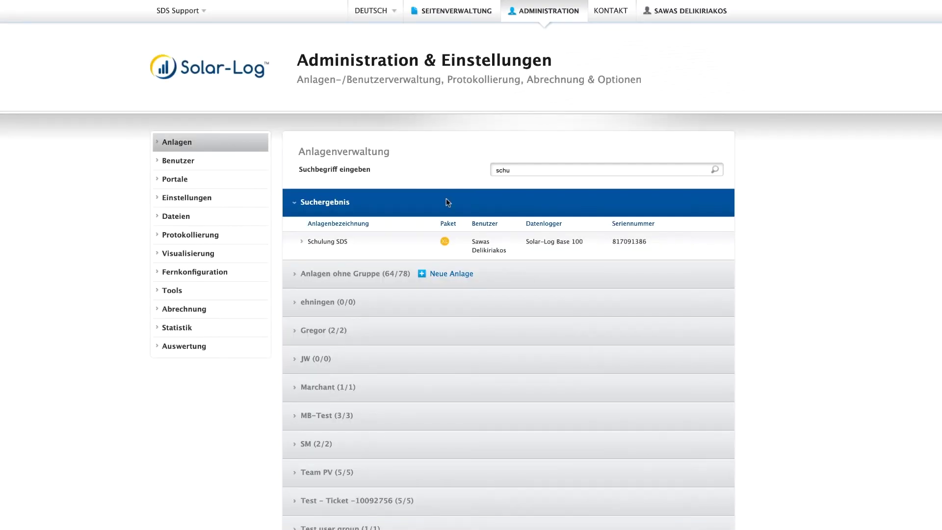
# Reopen the Schulung SDS plant and look up the portal server in its access data (Zugangsdaten)
pyautogui.click(393, 253)
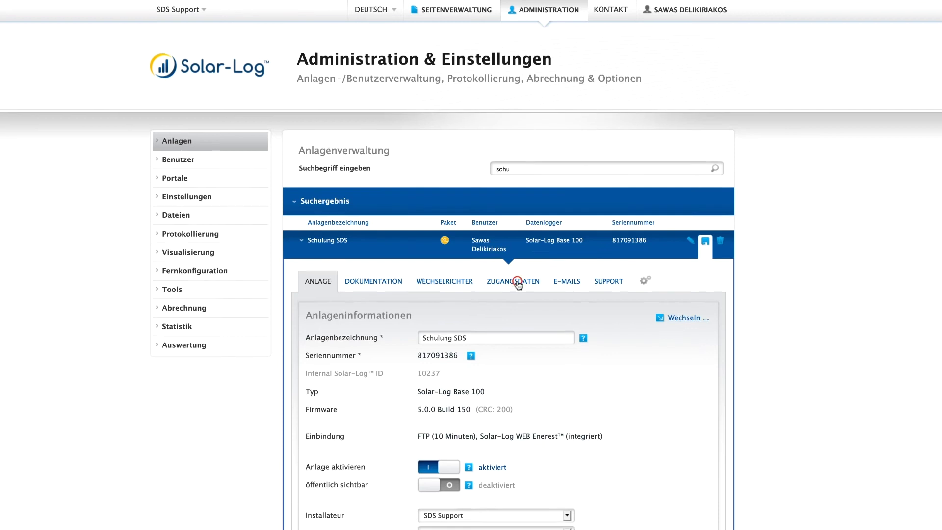
pyautogui.click(519, 284)
pyautogui.scroll(-2, 578, 504)
pyautogui.scroll(-4, 579, 504)
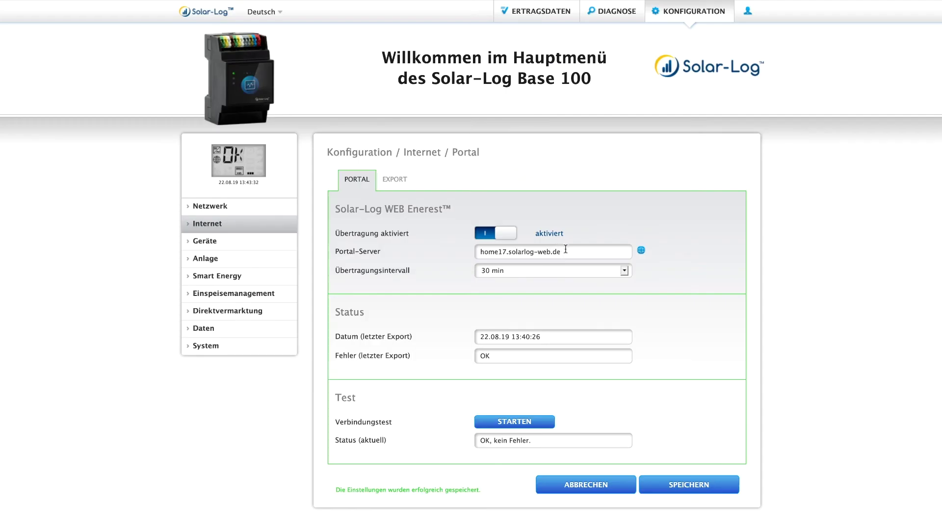
# In the Solar-Log Base 100 interface, set the portal server to support.solarlog-web.de, save the setting and run the connection test
pyautogui.click(566, 250)
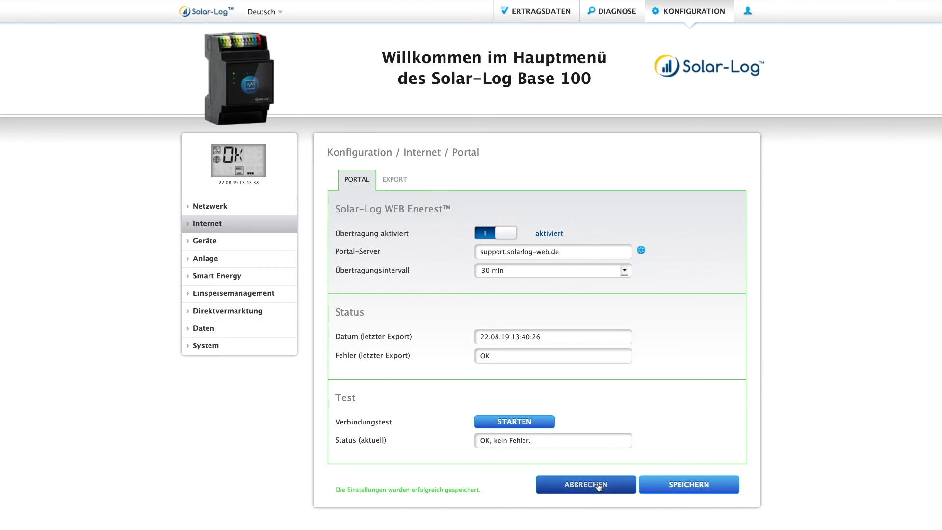
pyautogui.click(704, 489)
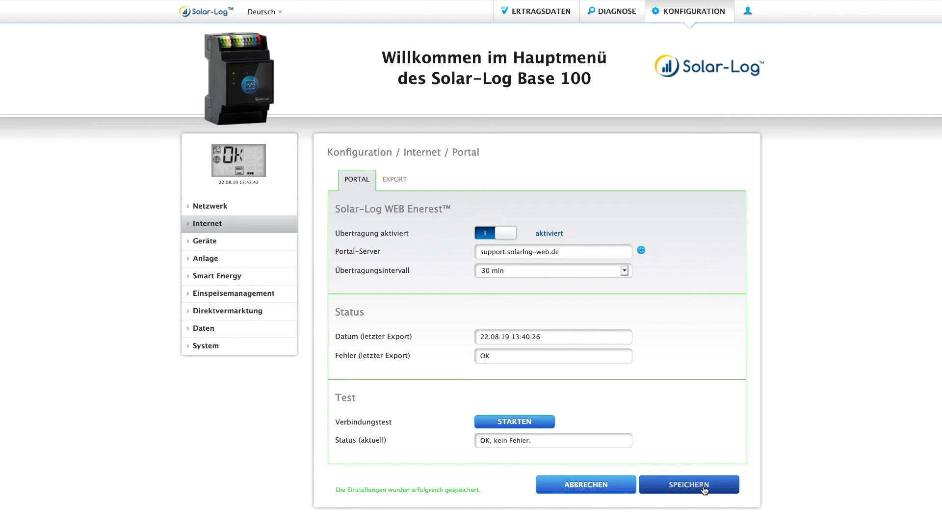
pyautogui.click(513, 423)
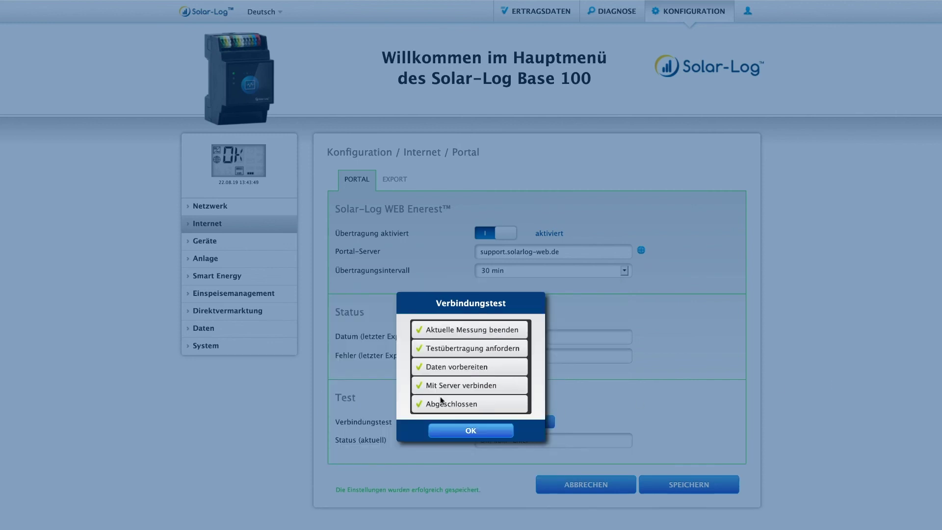
pyautogui.click(462, 431)
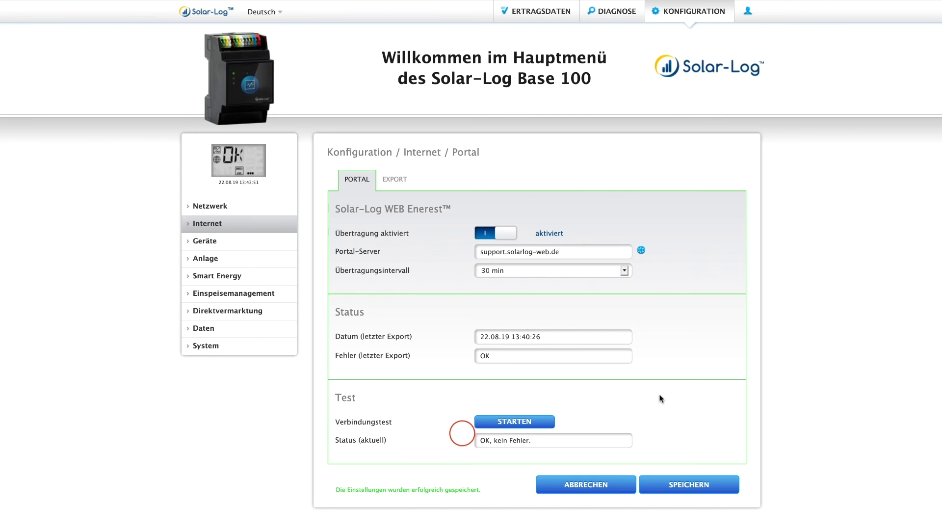